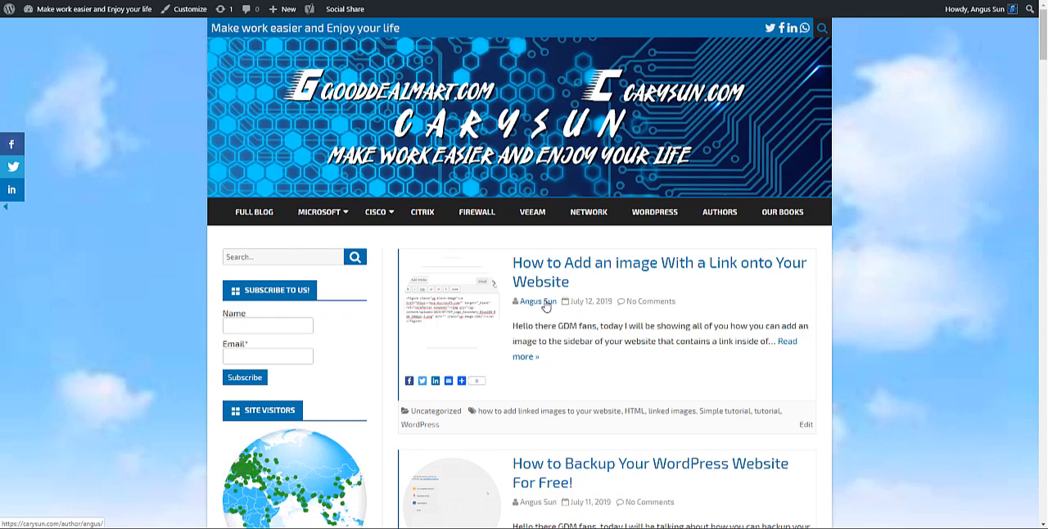
Find the Microsoft MVP Award image in the example blog's sidebar and follow its link to the MVP website.
scroll(538, 300, "down", 4)
scroll(534, 297, "up", 4)
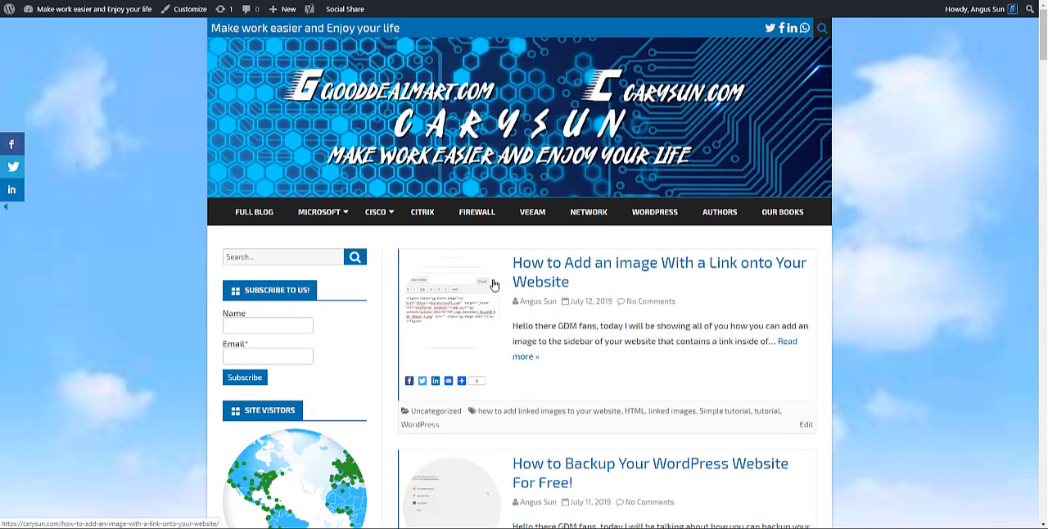
scroll(483, 319, "down", 10)
scroll(438, 326, "down", 5)
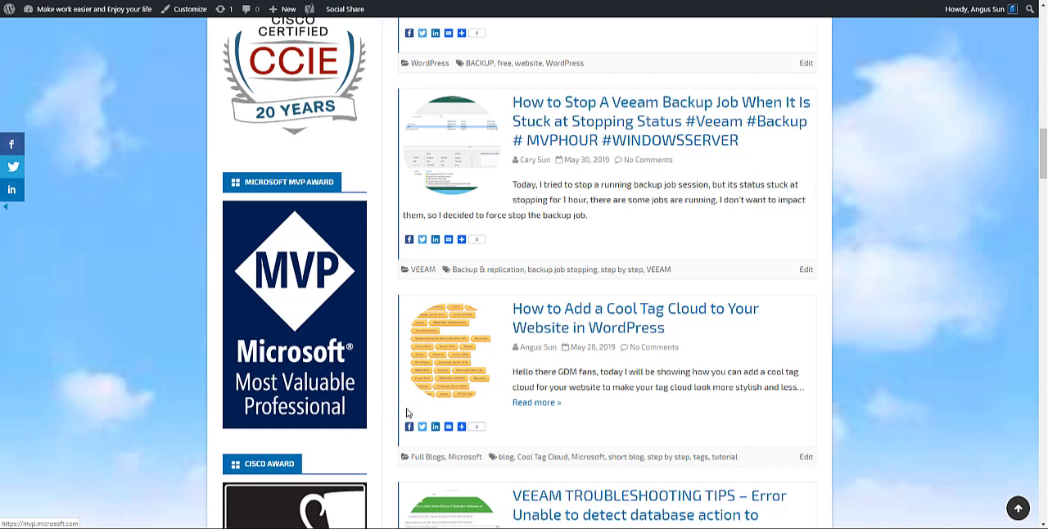
left_click(319, 300)
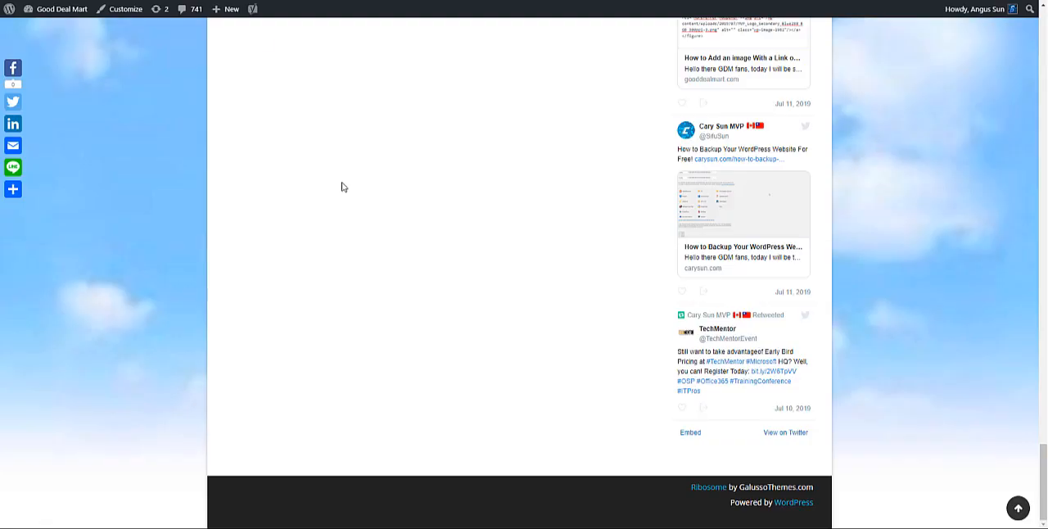
Switch to the Good Deal Mart site, open its WordPress dashboard and start a new post.
scroll(341, 185, "up", 10)
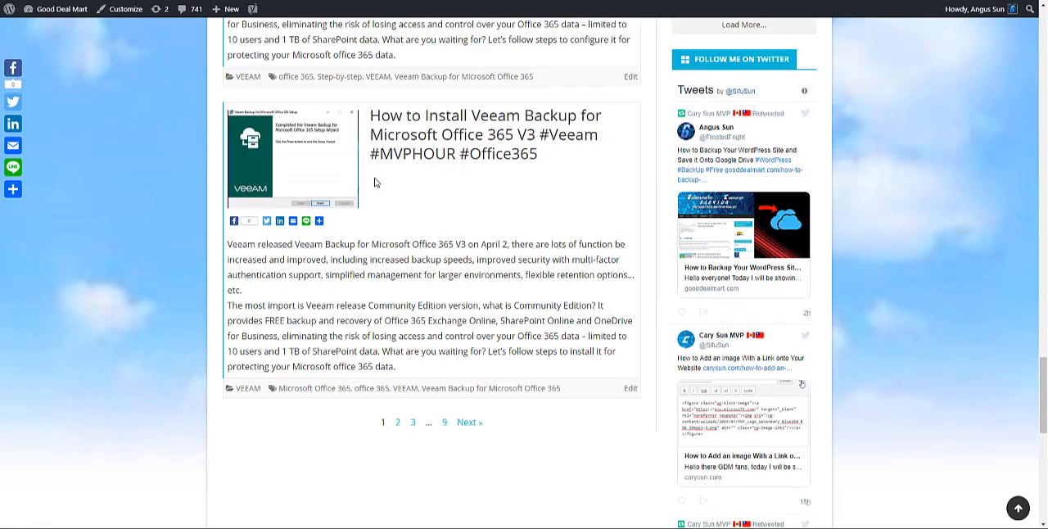
scroll(339, 144, "up", 10)
mouse_move(54, 11)
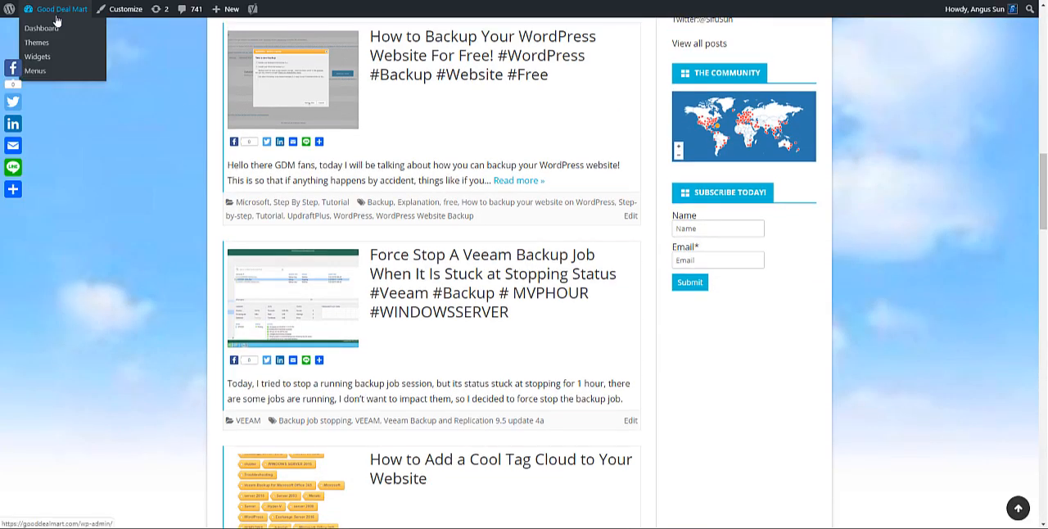
left_click(51, 30)
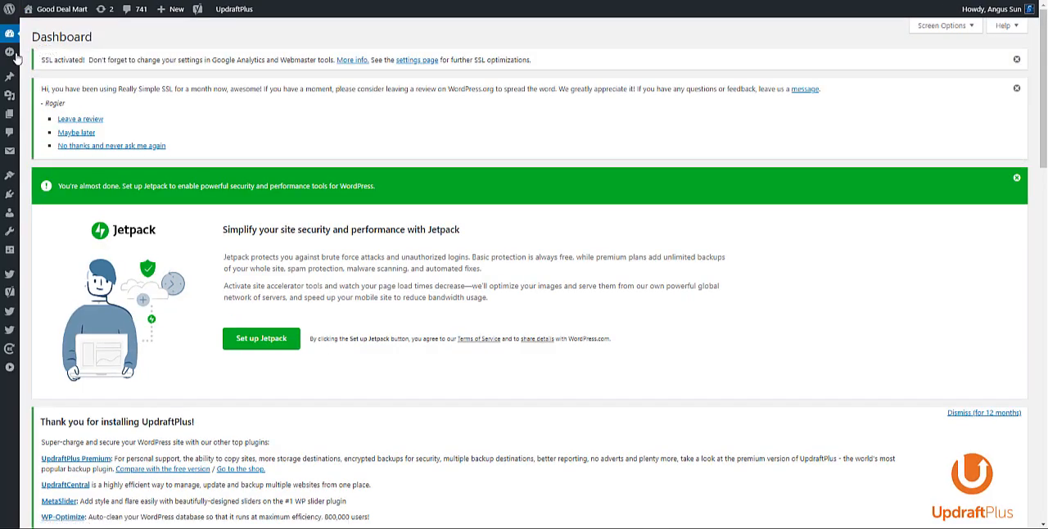
mouse_move(165, 10)
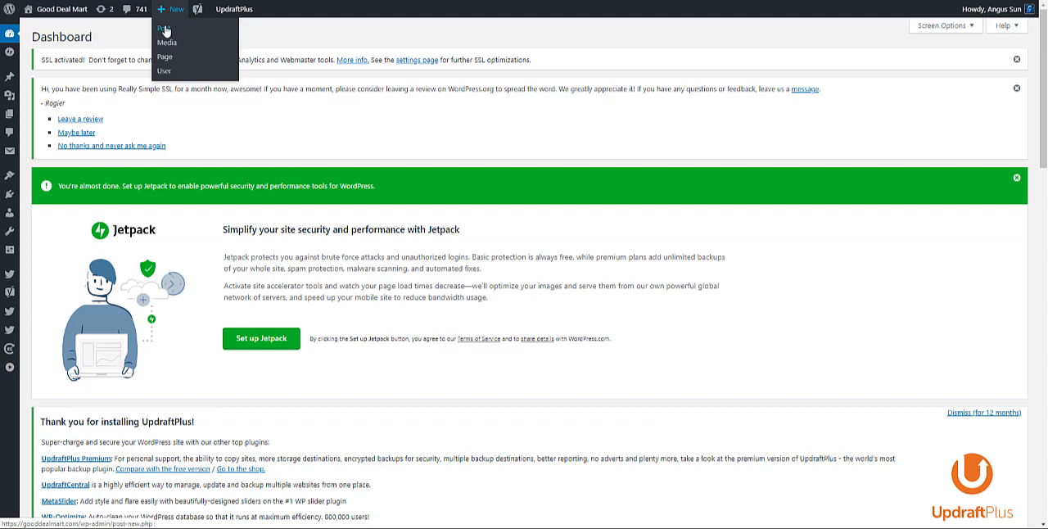
left_click(165, 32)
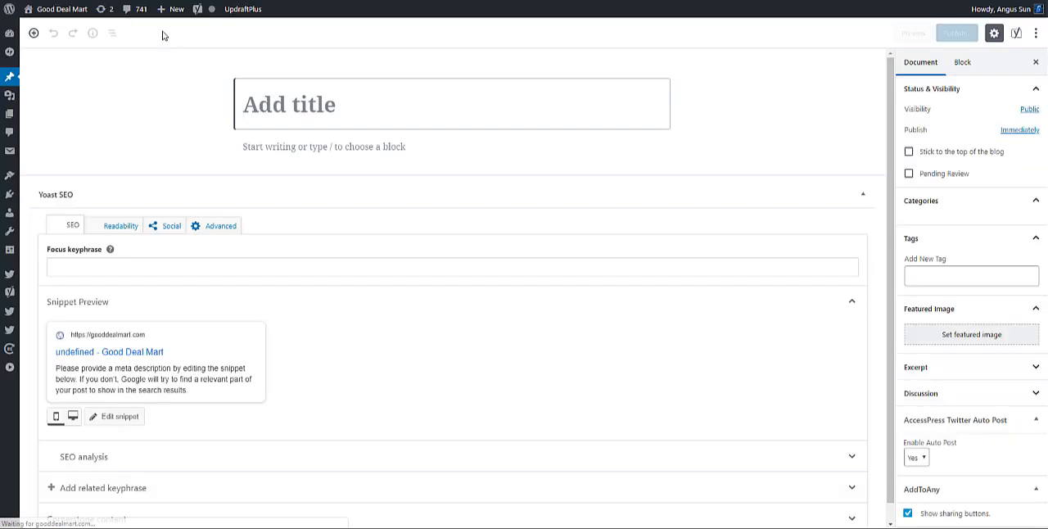
Insert an image block in the post body and upload MVP_Logo_Secondary_Blue288_RGB_300ppi.png into it.
left_click(269, 148)
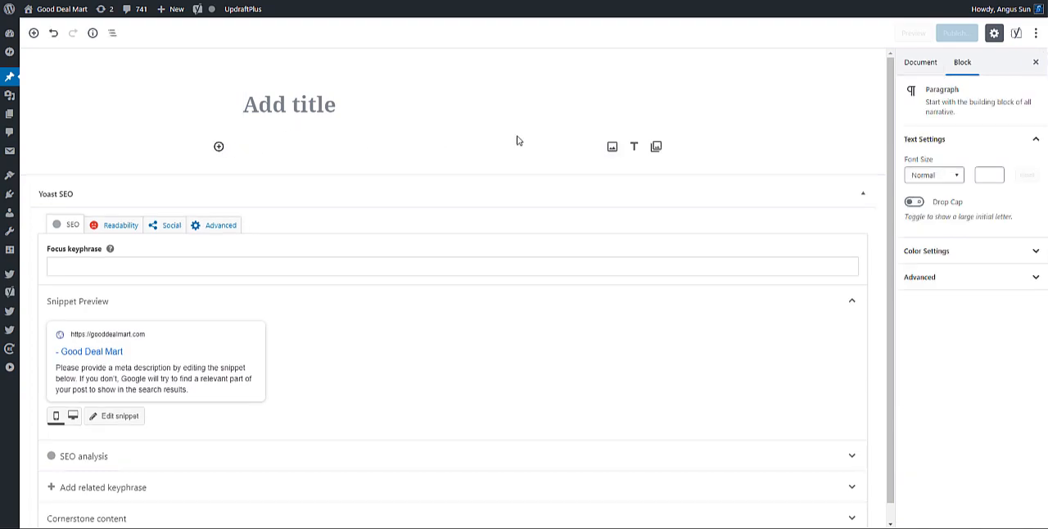
left_click(612, 146)
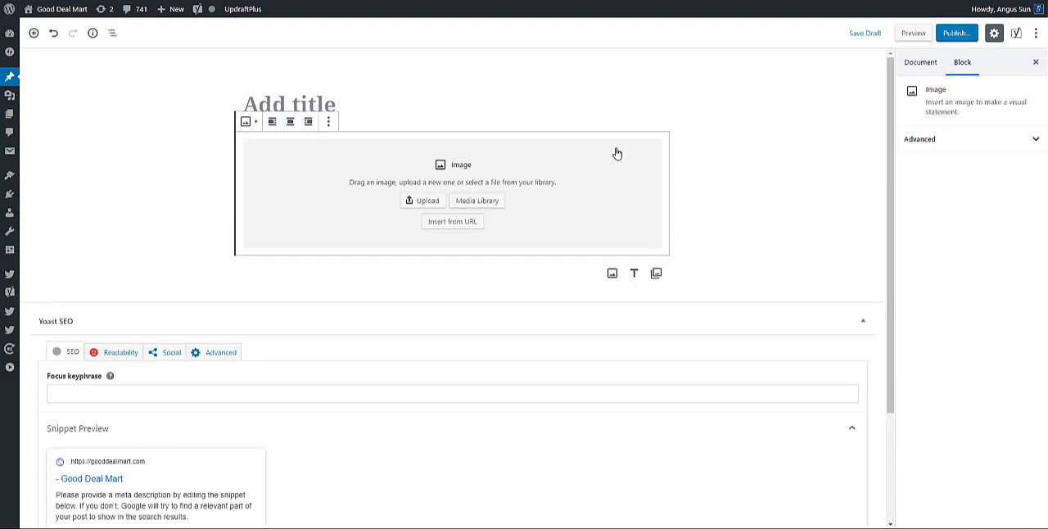
left_click(427, 201)
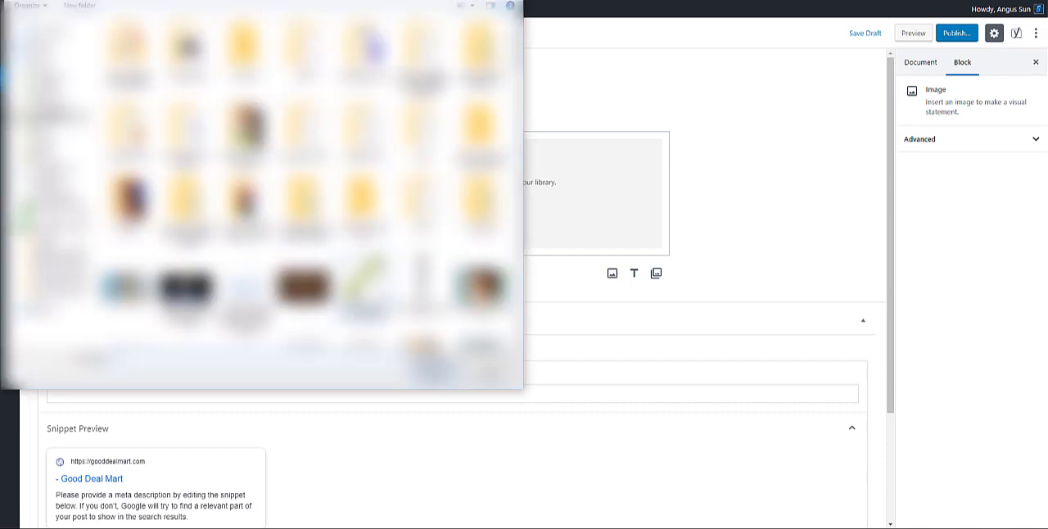
scroll(358, 296, "down", 5)
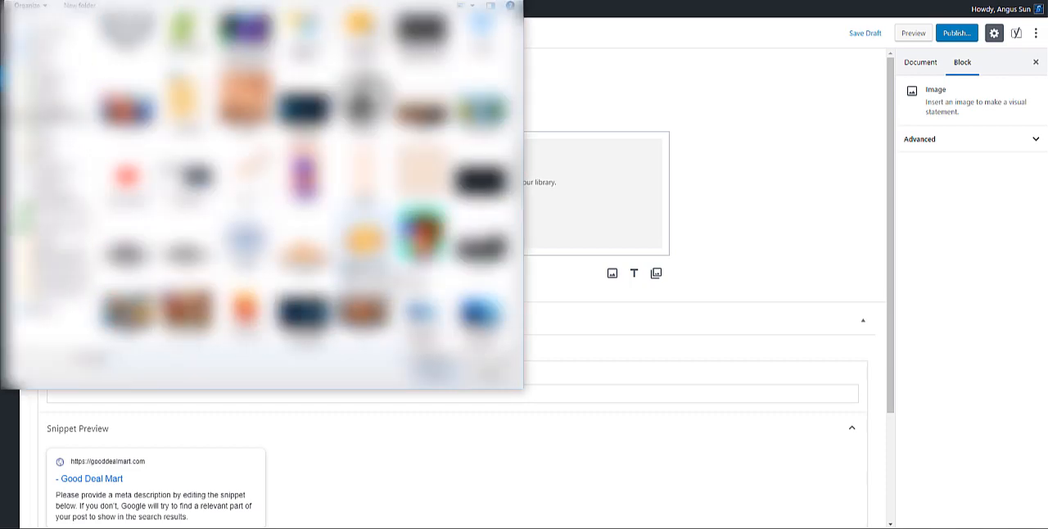
left_click(365, 245)
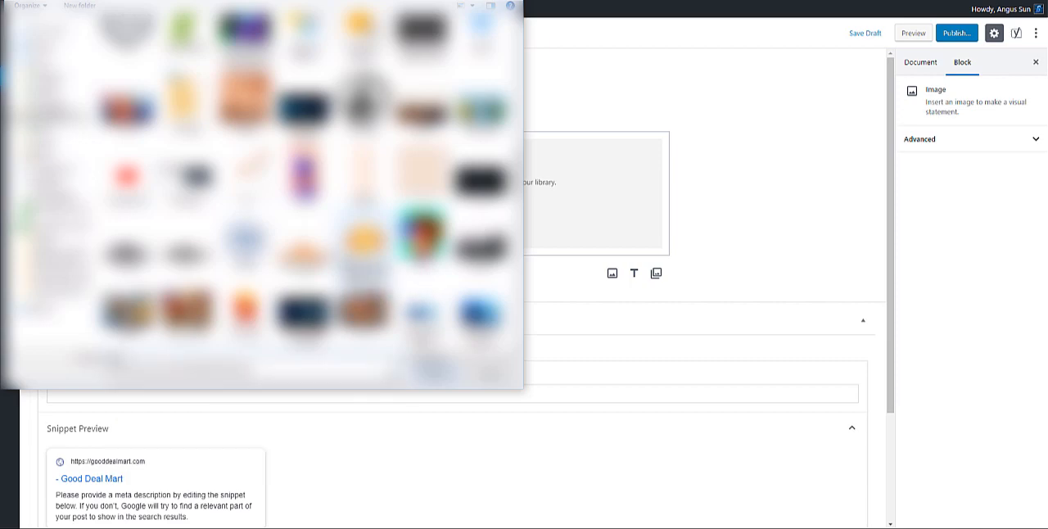
left_click(427, 376)
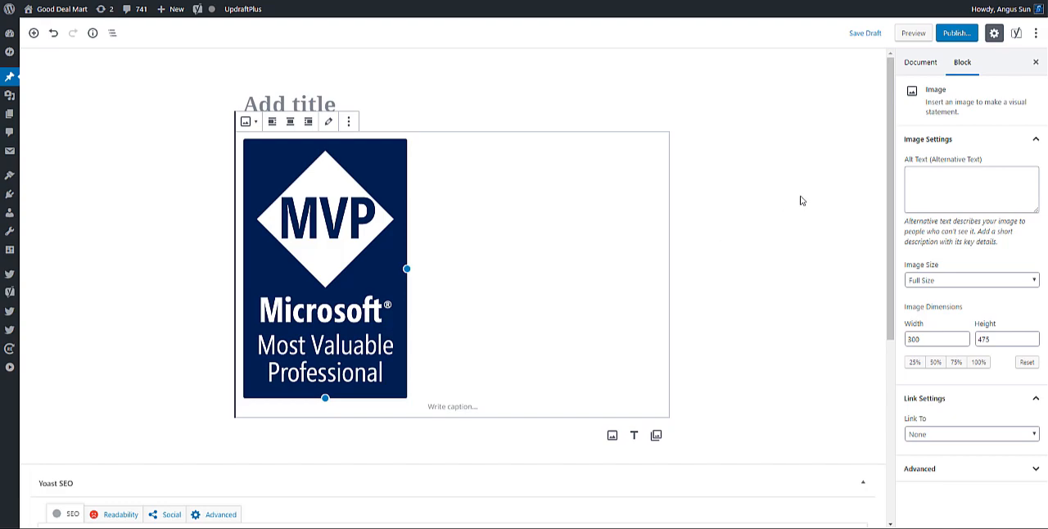
left_click(923, 434)
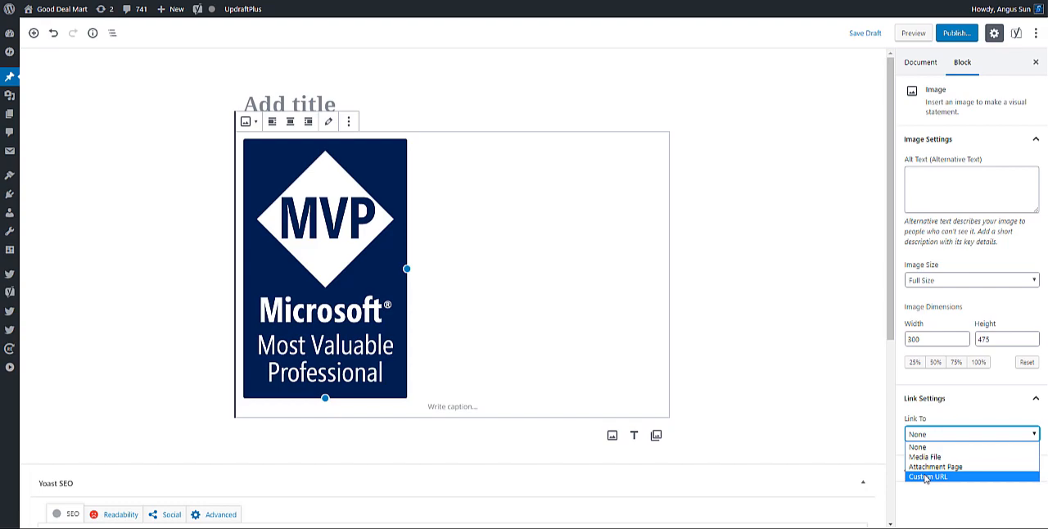
left_click(994, 32)
left_click(994, 33)
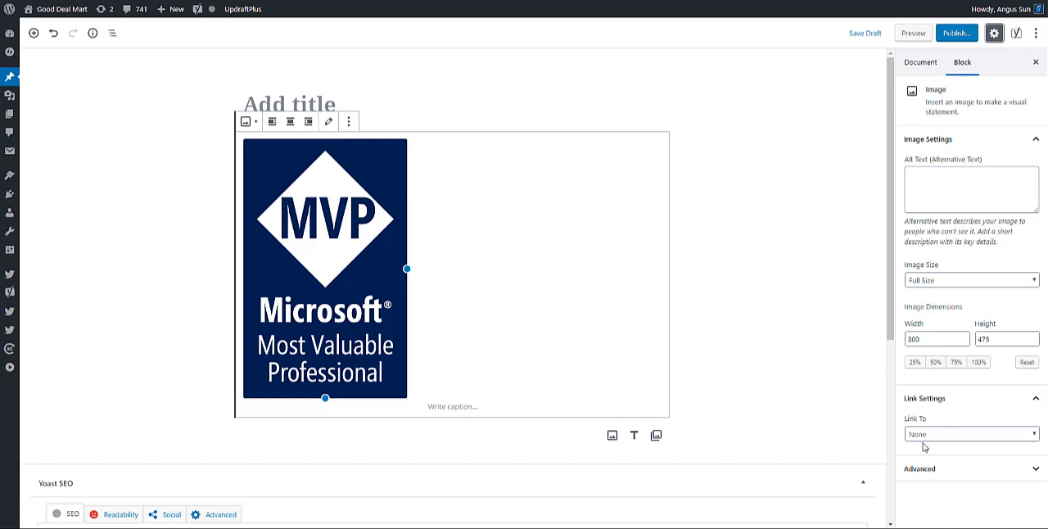
left_click(959, 436)
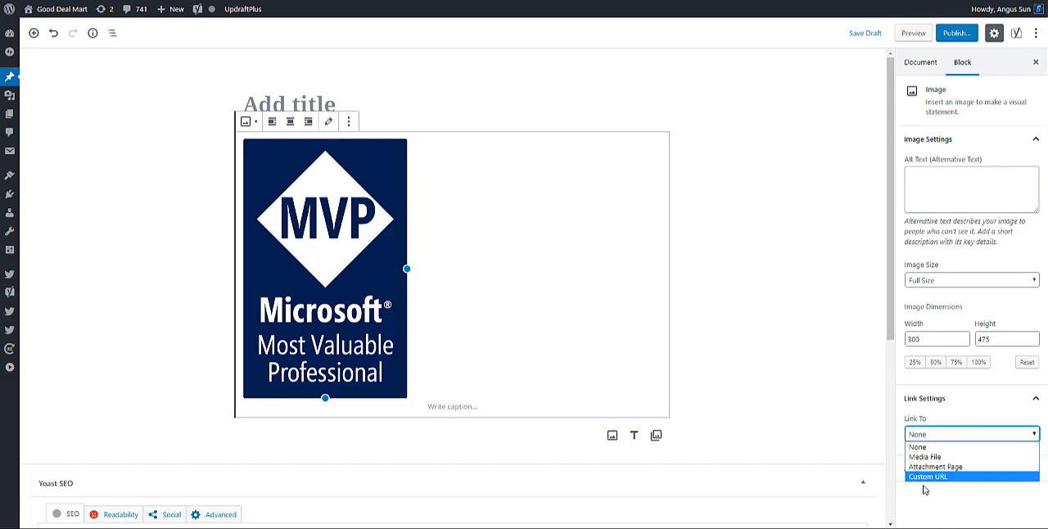
left_click(926, 477)
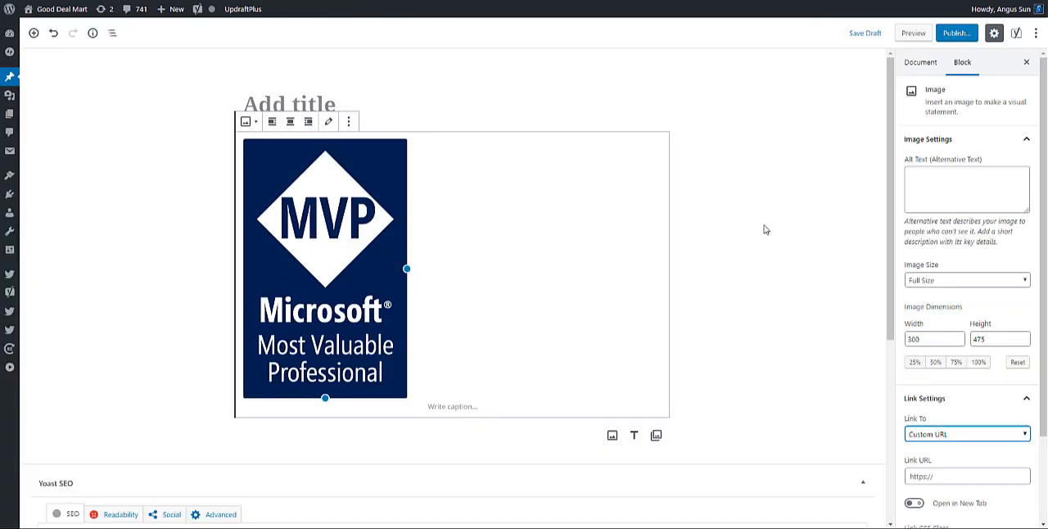
left_click(946, 475)
type("https://mvp.microsoft.com/")
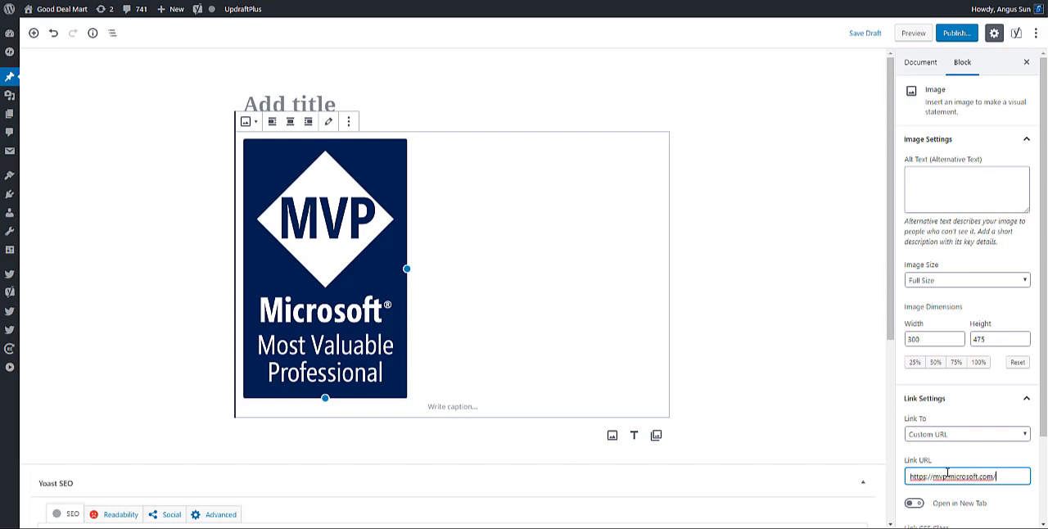
scroll(947, 475, "down", 1)
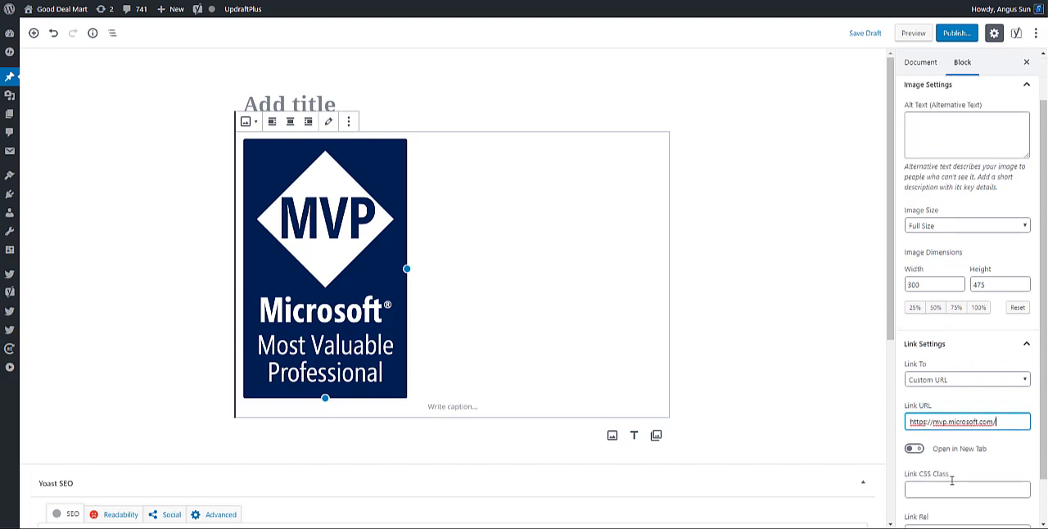
left_click(914, 449)
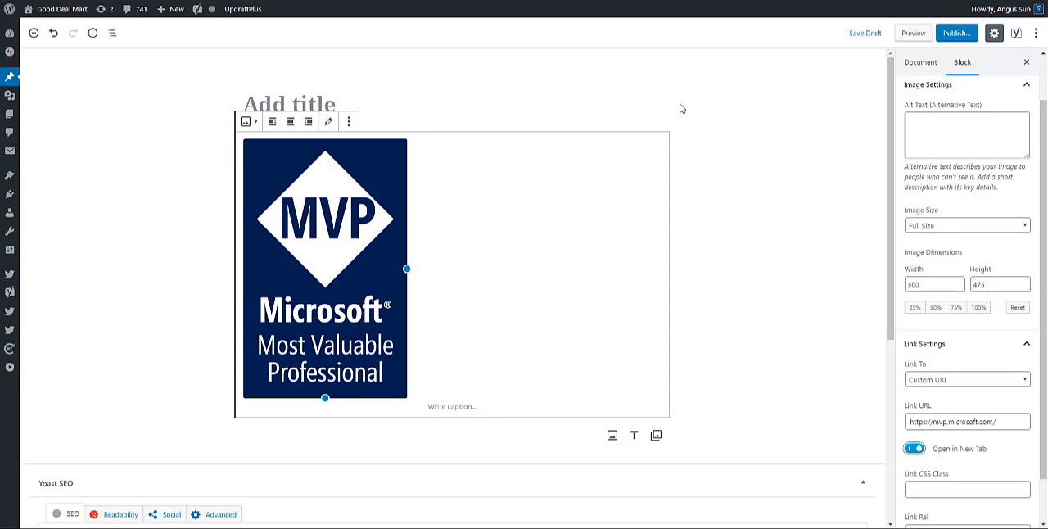
Show the MVP image block as HTML and copy all of its code.
scroll(957, 355, "down", 1)
scroll(953, 344, "up", 1)
scroll(952, 344, "up", 1)
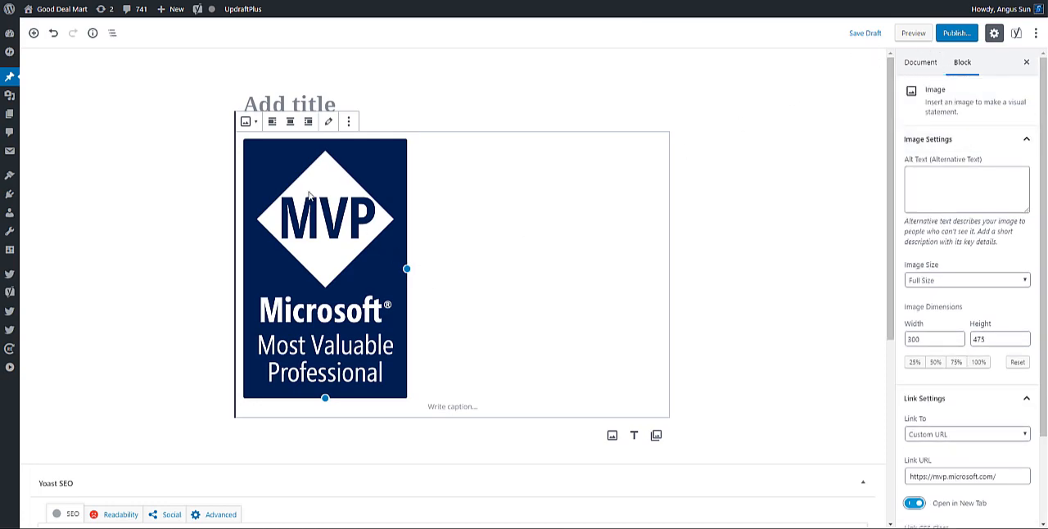
left_click(349, 121)
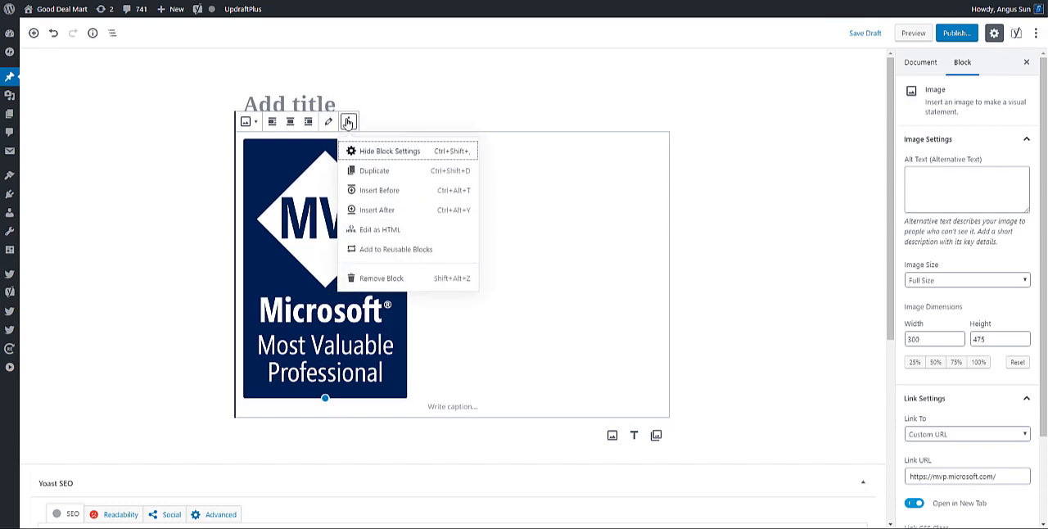
left_click(373, 231)
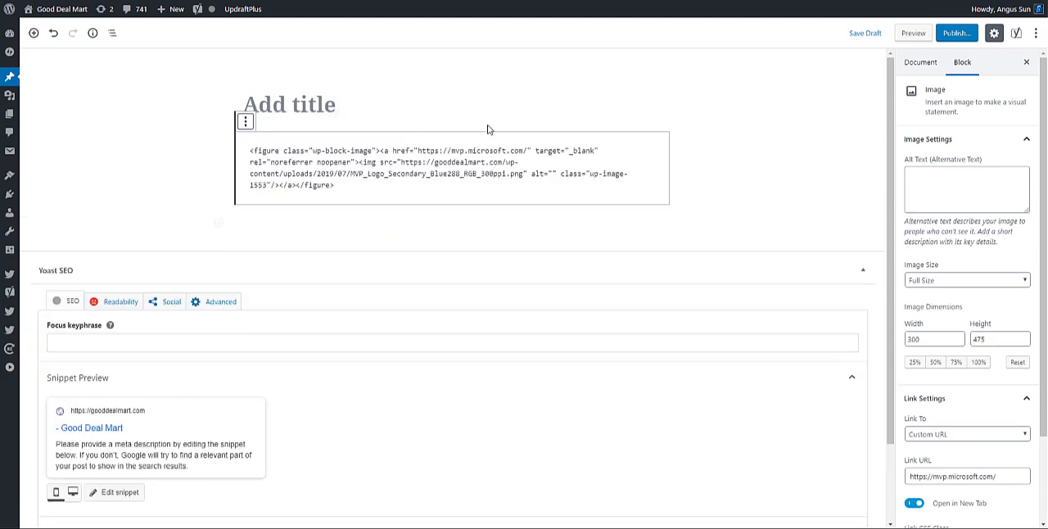
key("ctrl+a")
key("ctrl+c")
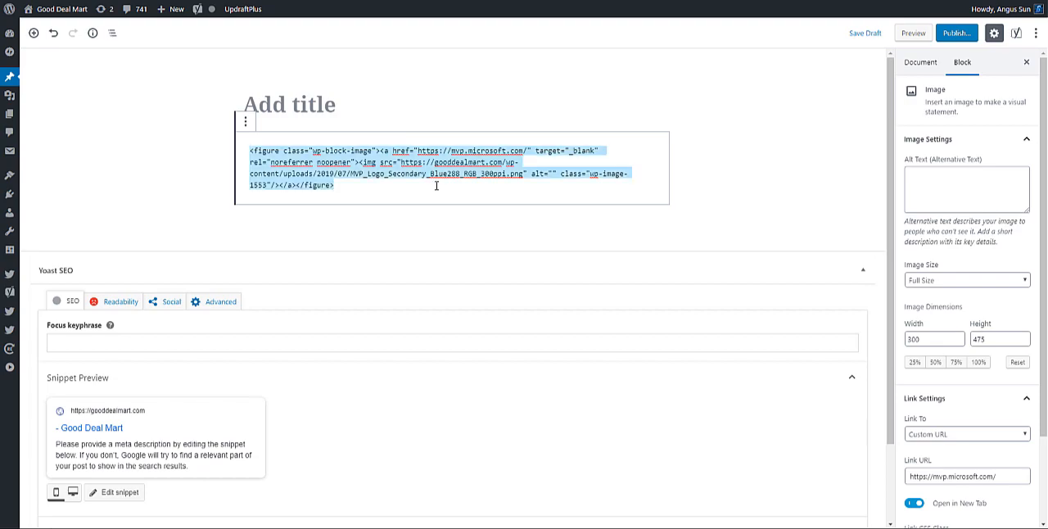
Open the site's Widgets page and add a Text widget to the Main Sidebar directly below Cool Tag Cloud.
mouse_move(10, 176)
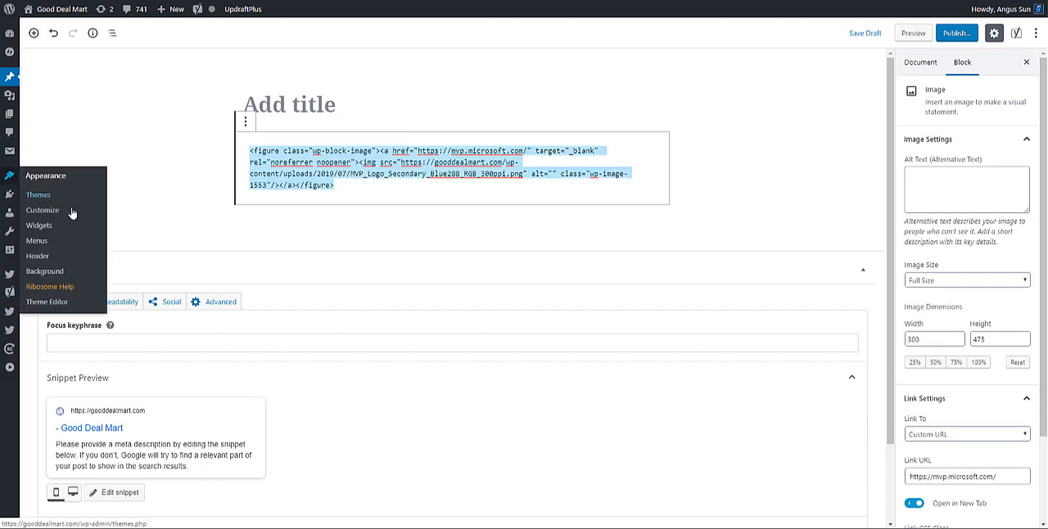
right_click(62, 232)
left_click(62, 233)
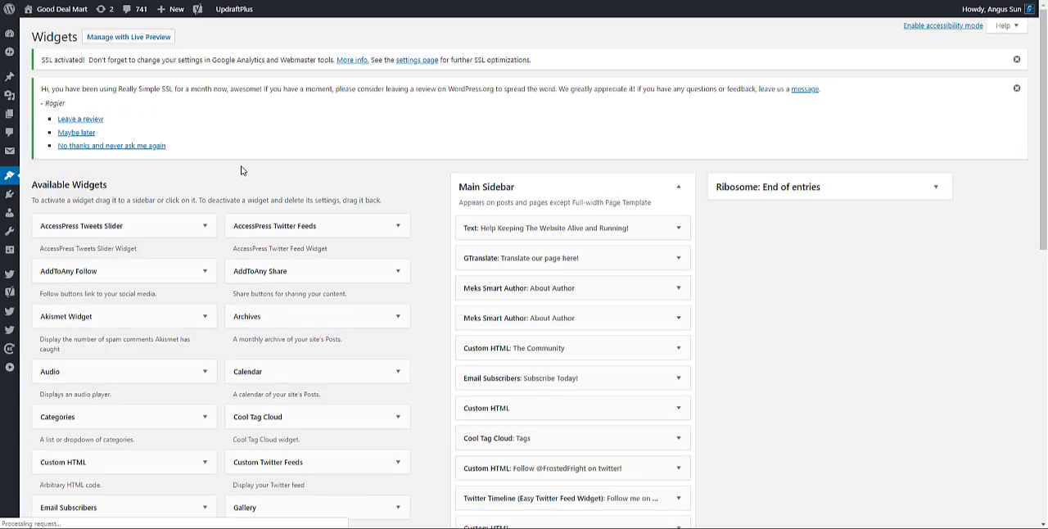
scroll(336, 181, "down", 3)
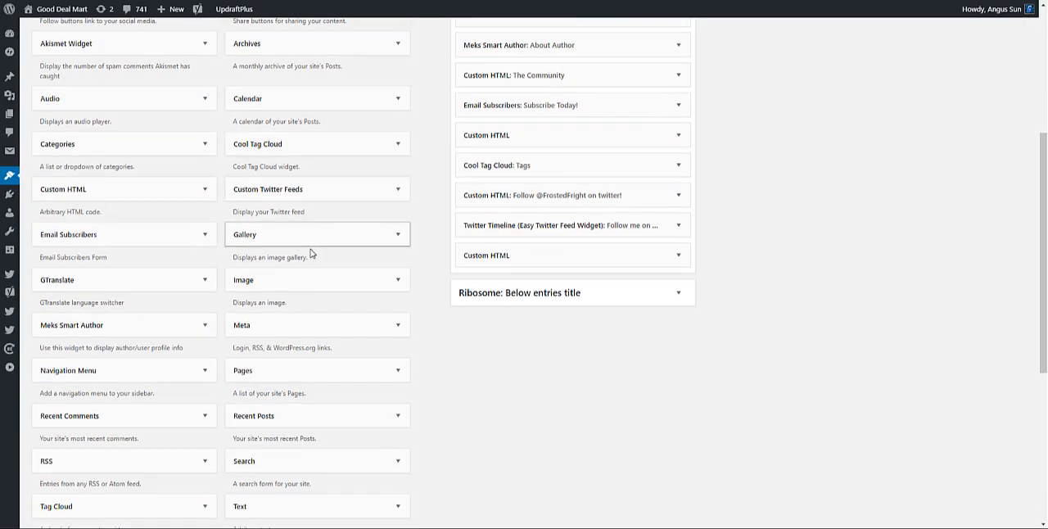
left_click_drag(242, 505, 494, 195)
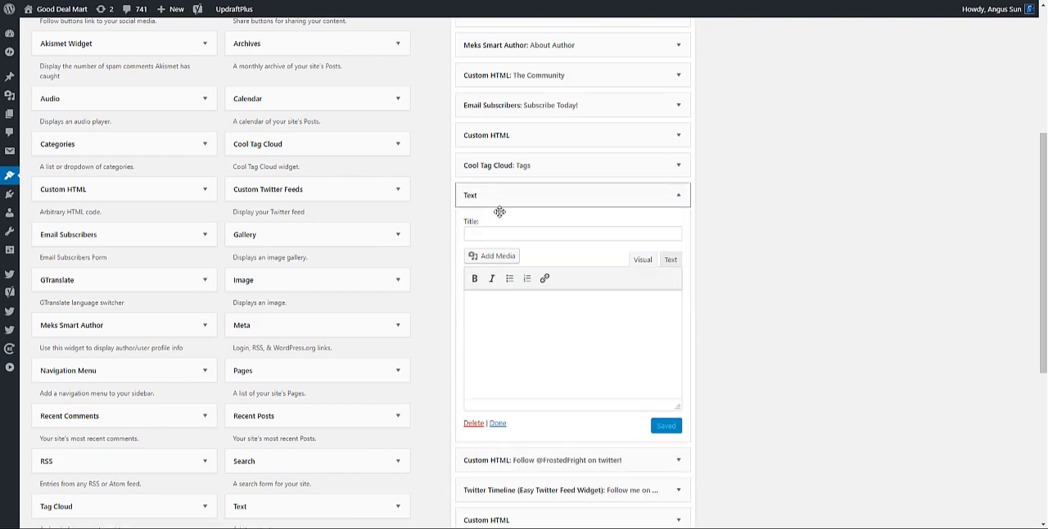
Title the new Text widget "Microsoft MVP", paste the copied image HTML into its code view and save the widget.
left_click(611, 238)
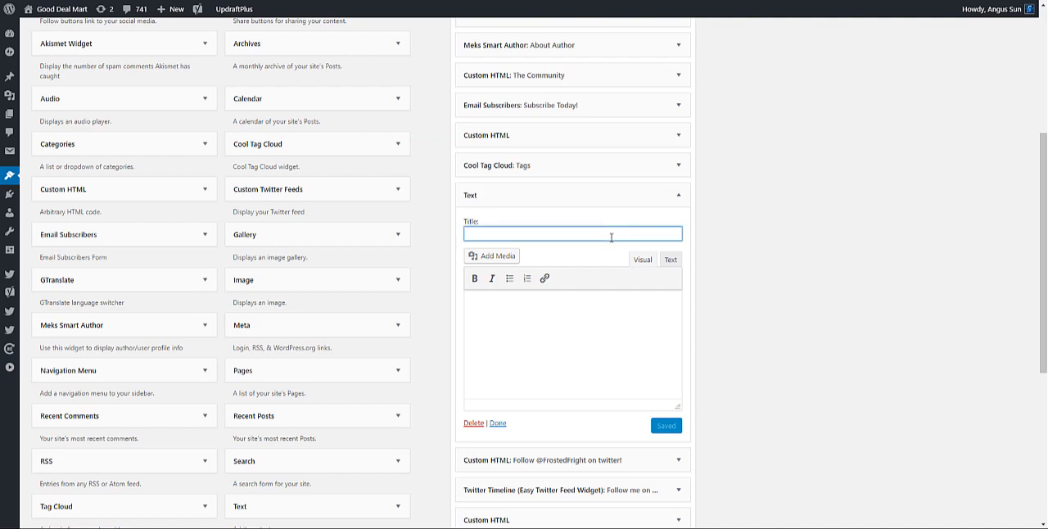
type("Microsoft MVP")
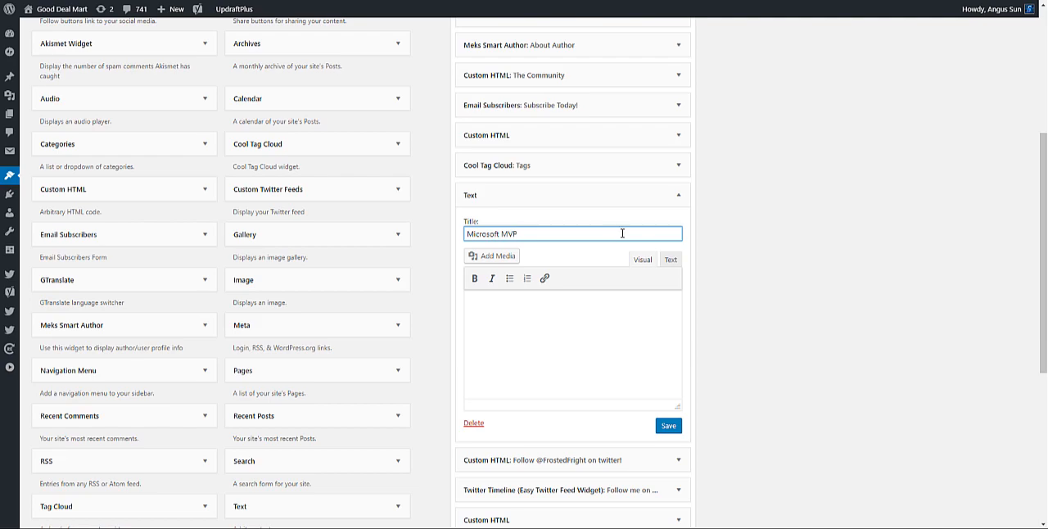
left_click(671, 259)
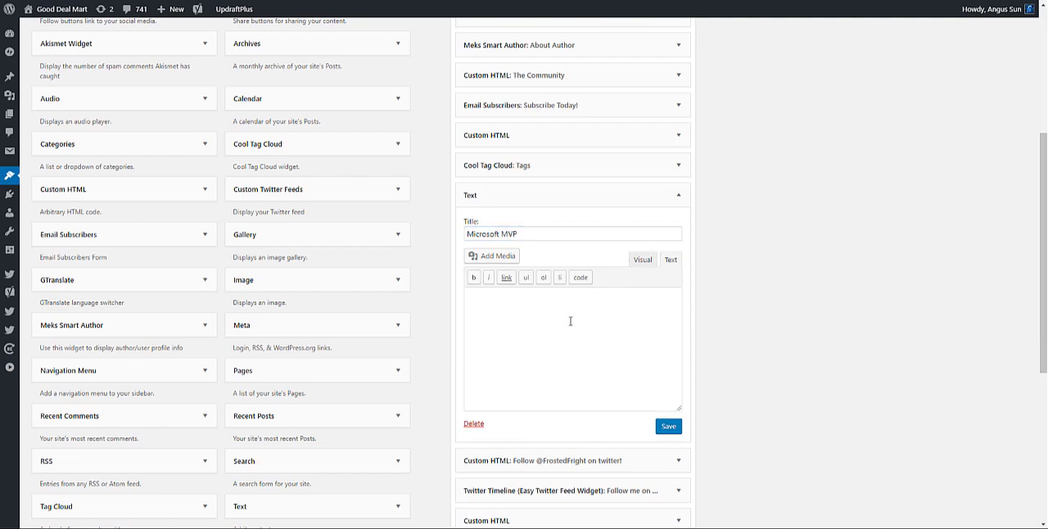
key("ctrl+v")
key("ctrl+plus")
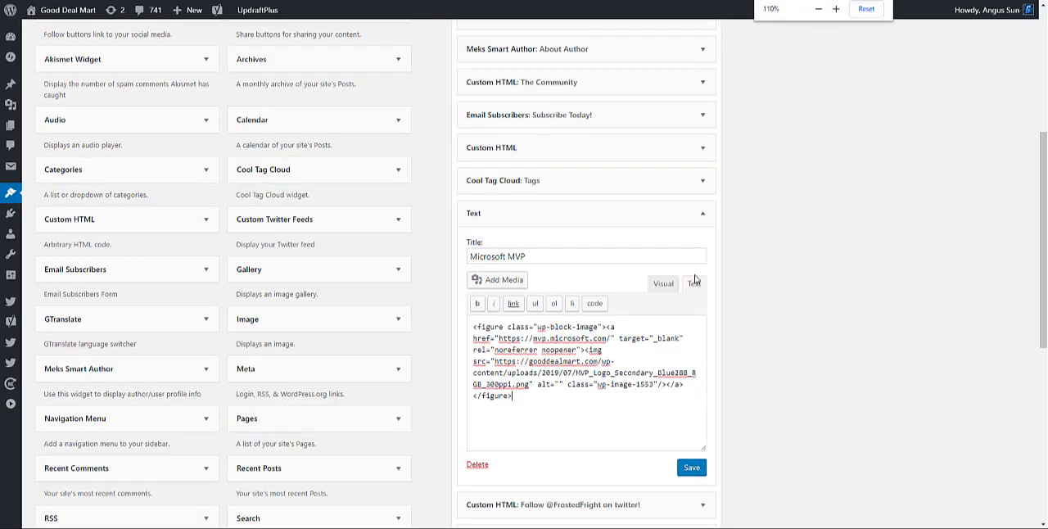
left_click(688, 473)
left_click(688, 473)
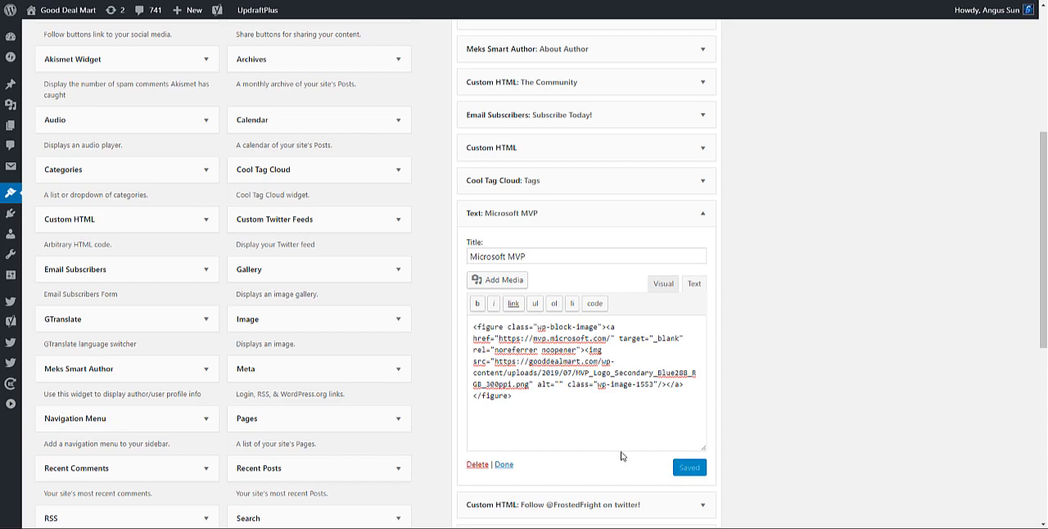
Visit the live Good Deal Mart site and find the Microsoft MVP image in its sidebar.
mouse_move(38, 11)
left_click(38, 31)
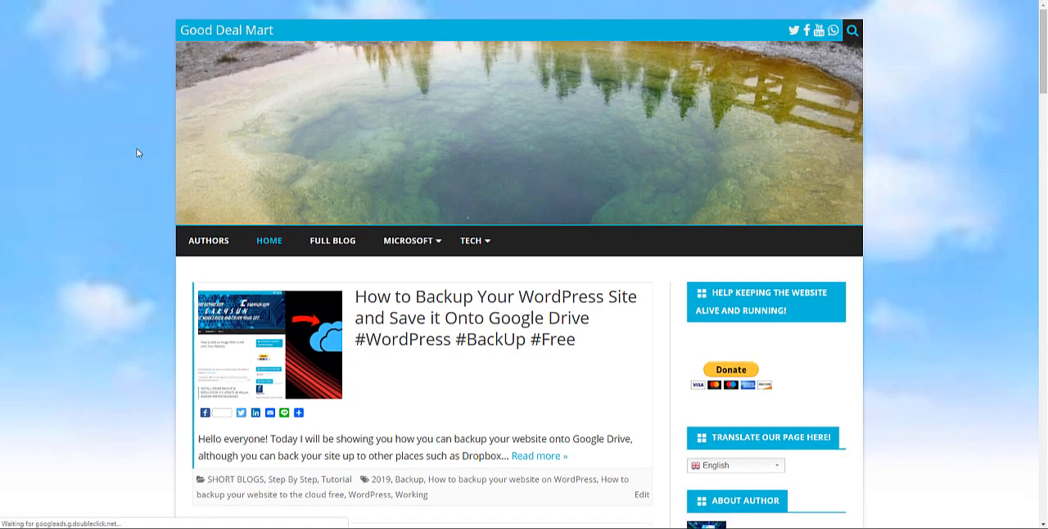
scroll(221, 236, "down", 10)
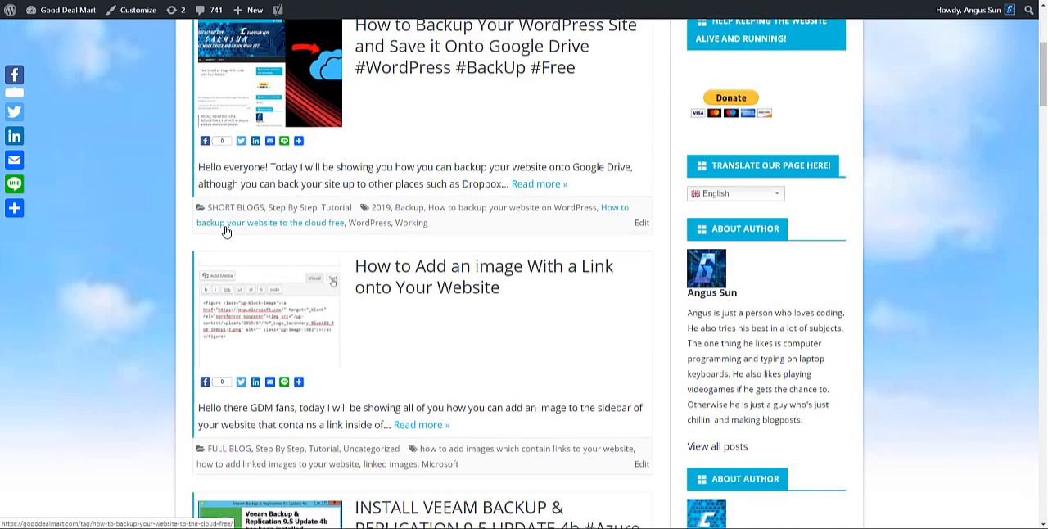
scroll(269, 212, "down", 15)
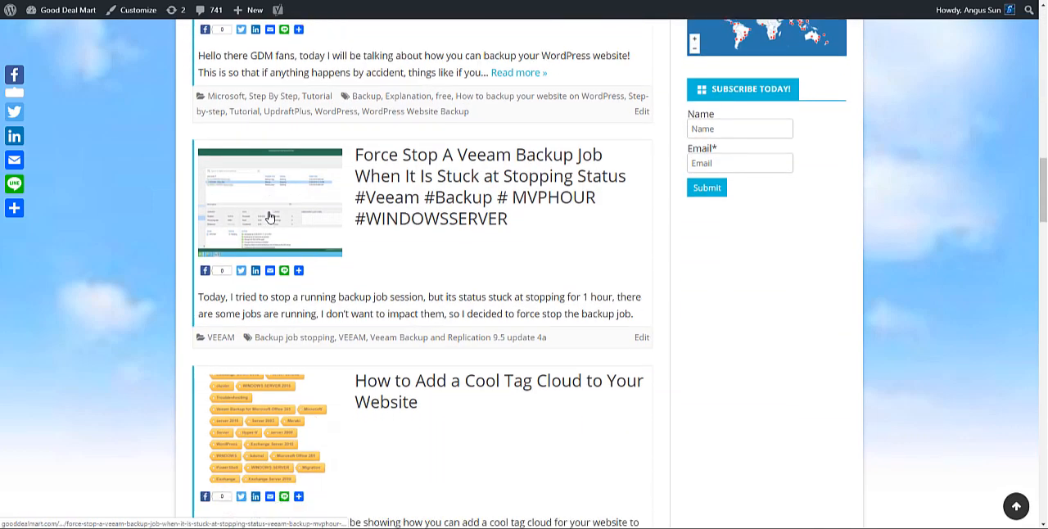
scroll(638, 262, "down", 3)
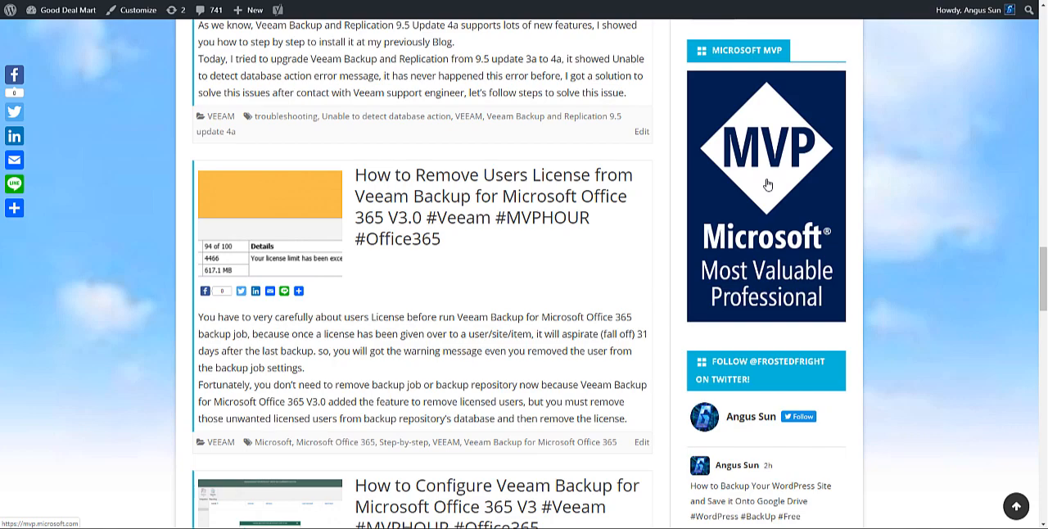
scroll(770, 176, "up", 1)
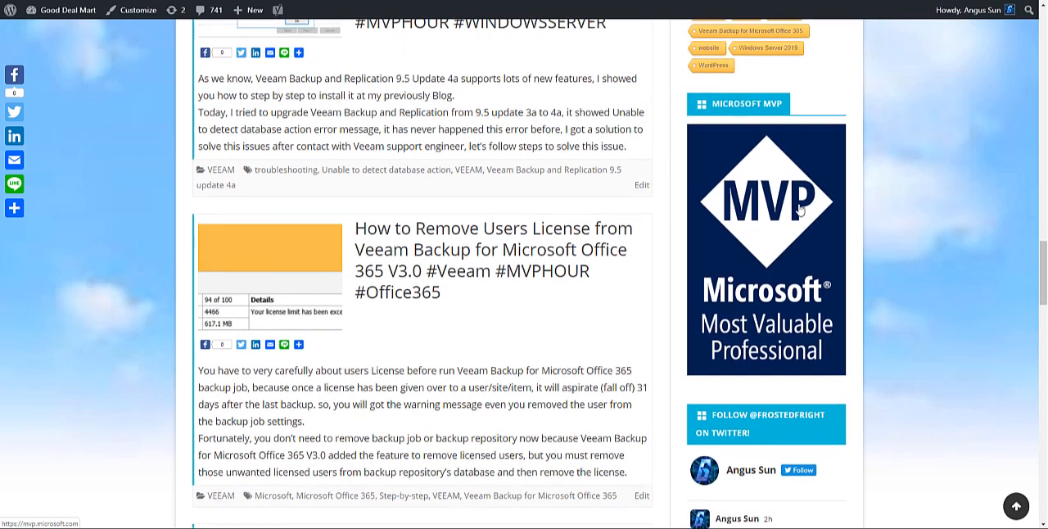
Test the sidebar MVP image's link, look over the Microsoft MVP page it opens, and close that page.
left_click(779, 167)
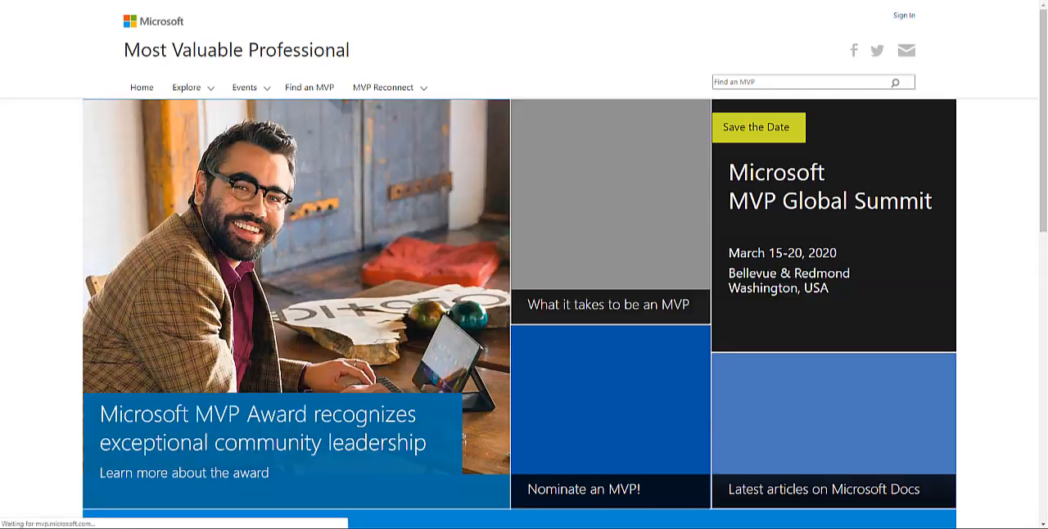
scroll(382, 241, "down", 4)
scroll(381, 241, "up", 4)
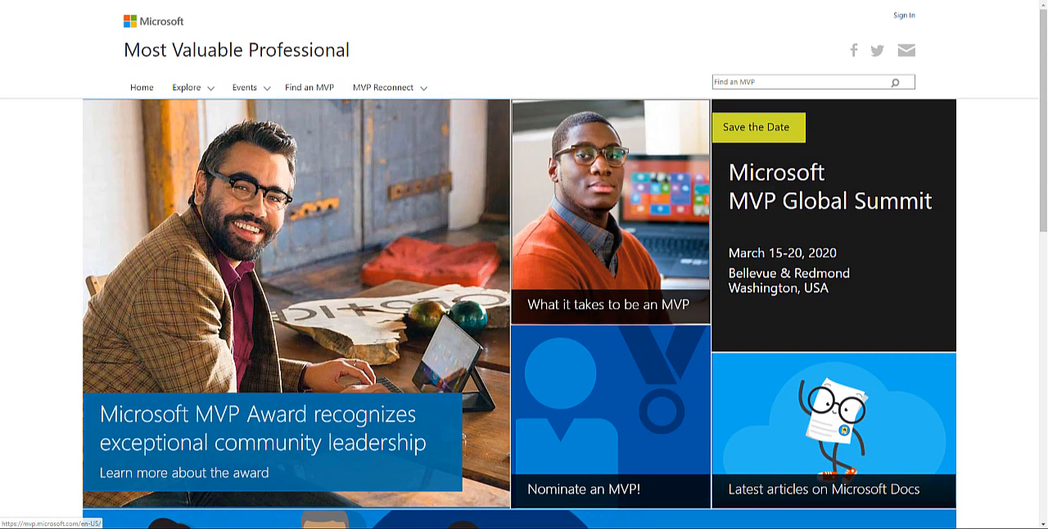
key("ctrl+w")
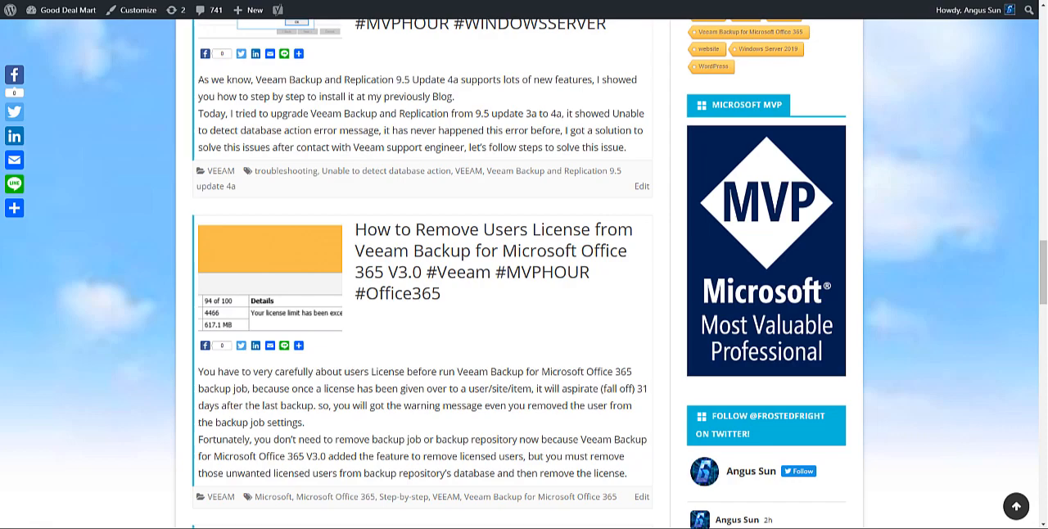